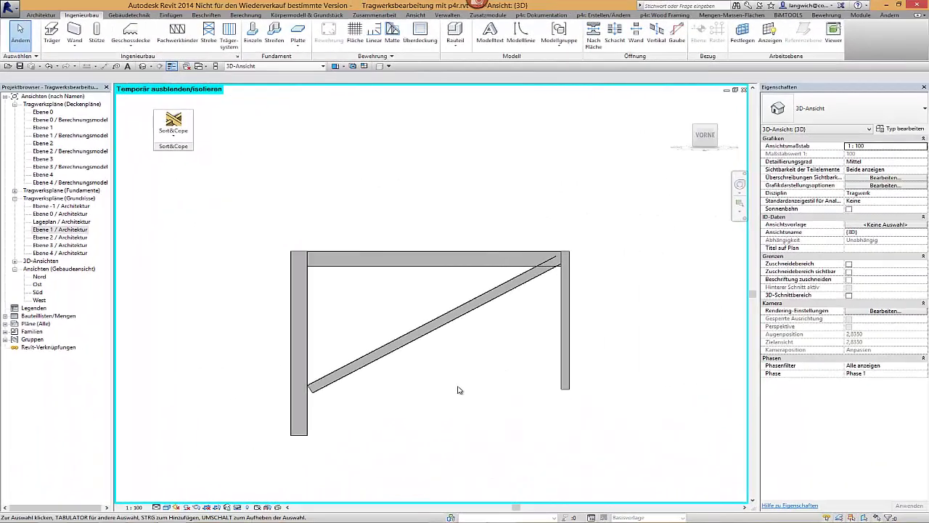
- Orbit the 3D view to see the two-column frame and its diagonal brace at an angle
mouse_move(457, 390)
middle_mouse_down("shift")
mouse_move(549, 413)
mouse_move(494, 362)
mouse_move(360, 378)
middle_mouse_up("shift")
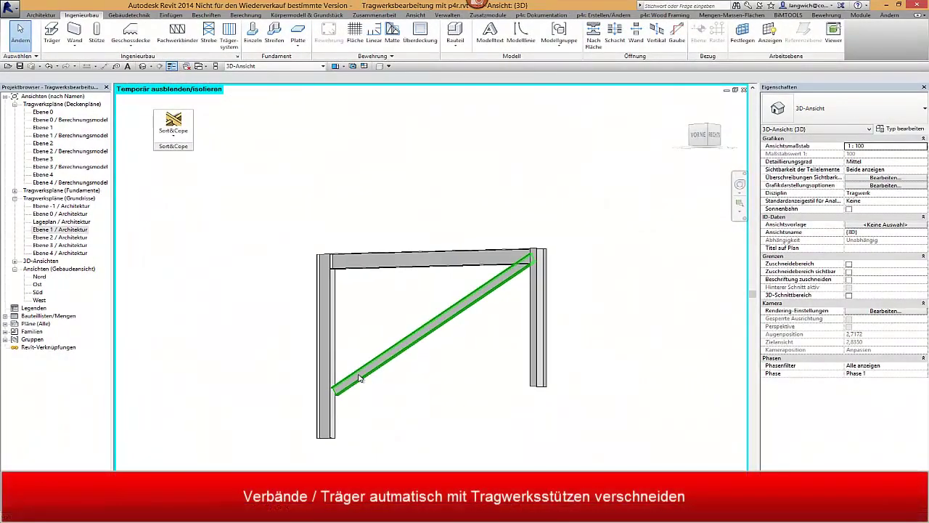
- From the front view, trim the diagonal brace flush against both steel columns with Sort&Cope
left_click(694, 135)
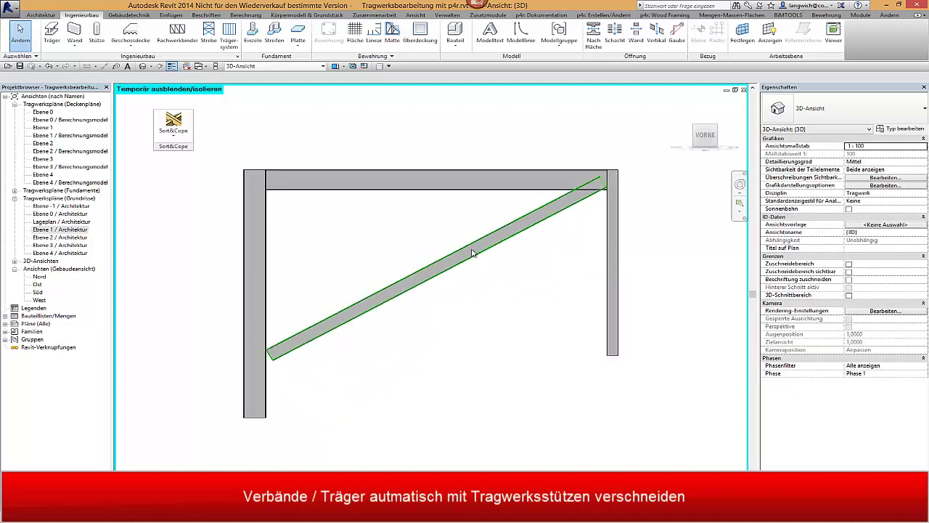
left_click(472, 253)
left_click(185, 139)
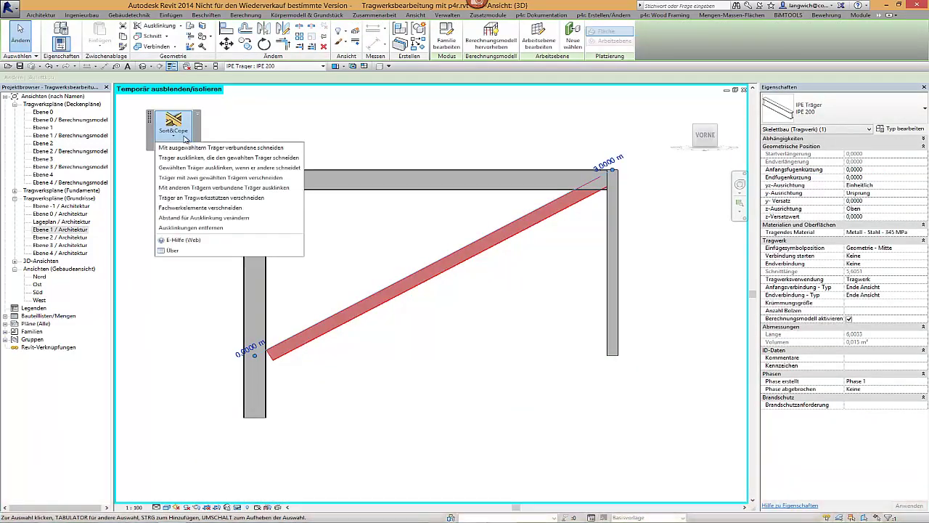
left_click(248, 202)
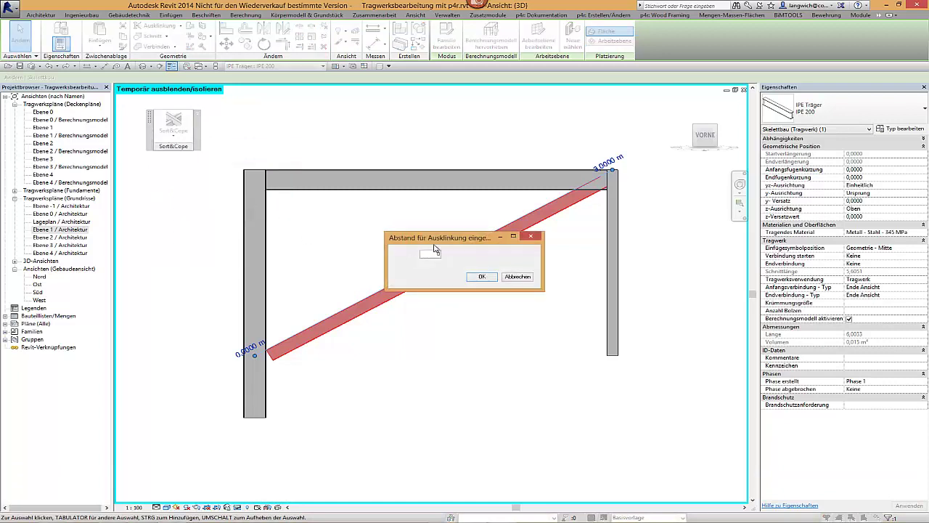
left_click(479, 276)
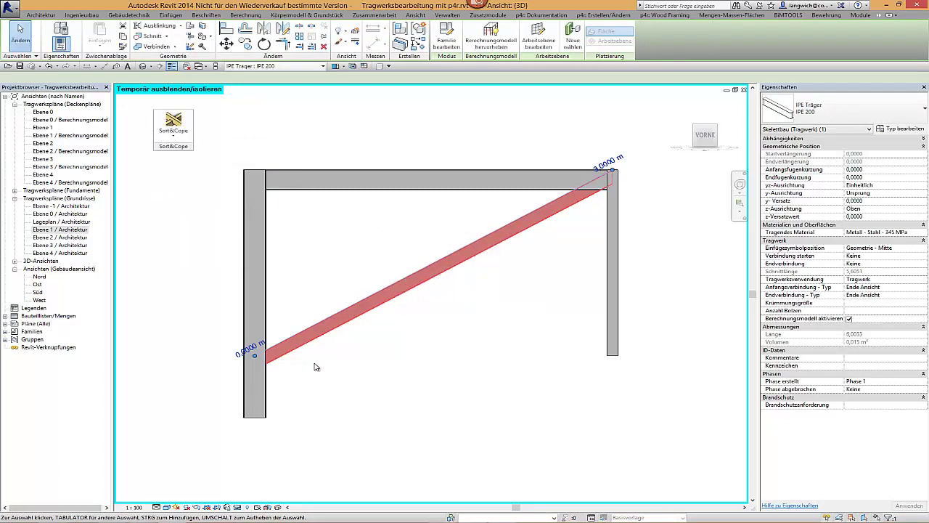
scroll(225, 368, "up", 3)
scroll(225, 368, "up", 2)
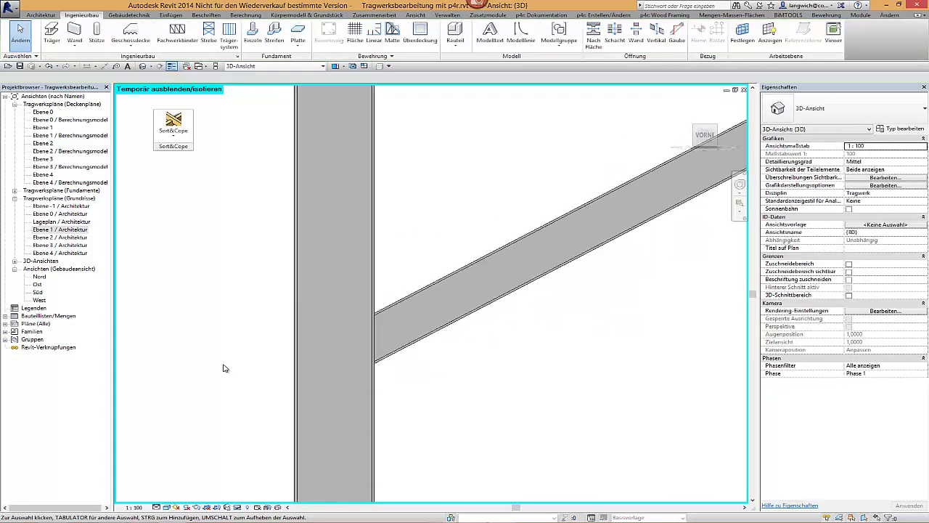
scroll(226, 368, "down", 2)
scroll(225, 368, "down", 2)
scroll(225, 368, "down", 1)
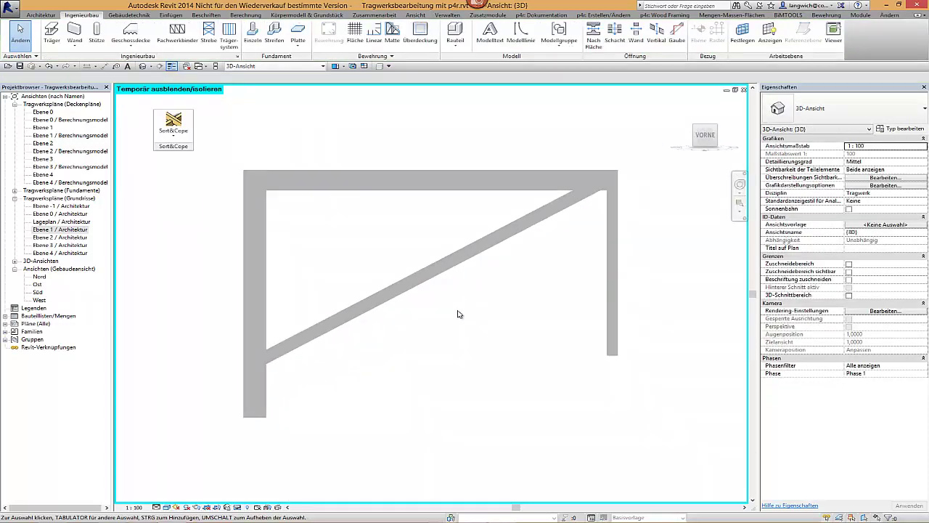
- Cope the diagonal brace where it crosses the top beam, using a cope distance of 0
left_click(583, 204)
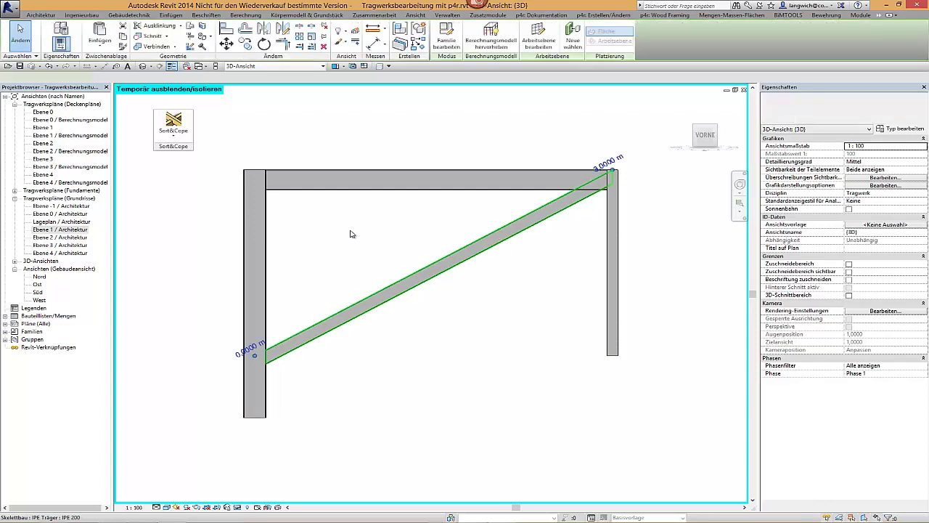
left_click(177, 139)
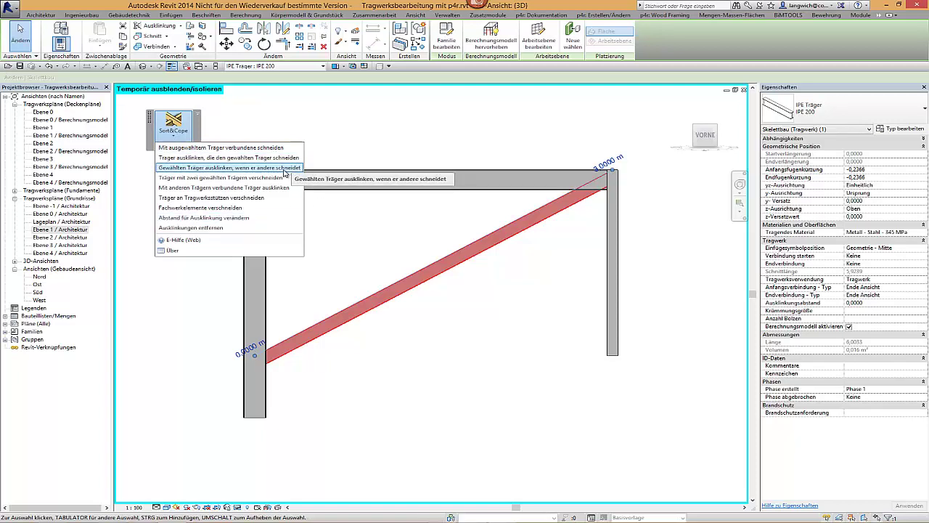
left_click(285, 173)
left_click(479, 279)
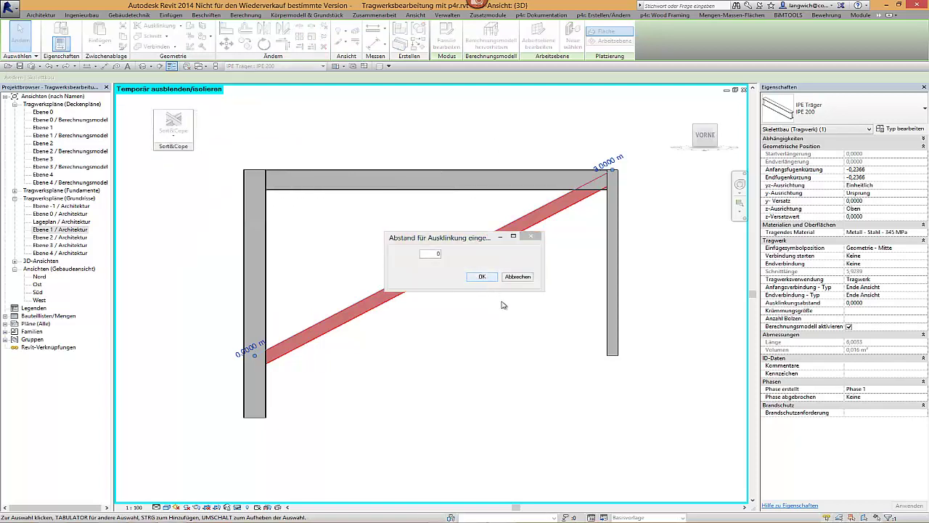
left_click(649, 180)
scroll(646, 182, "up", 2)
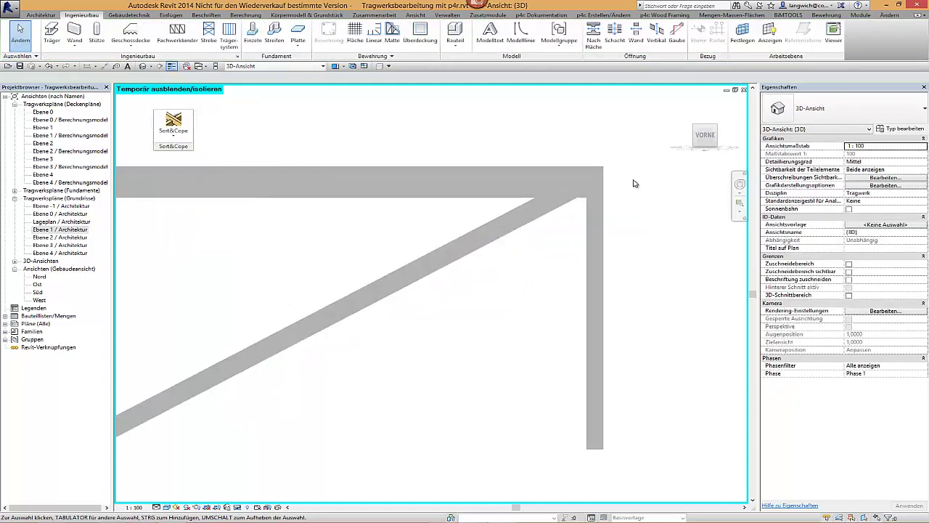
scroll(639, 183, "up", 1)
scroll(631, 184, "up", 1)
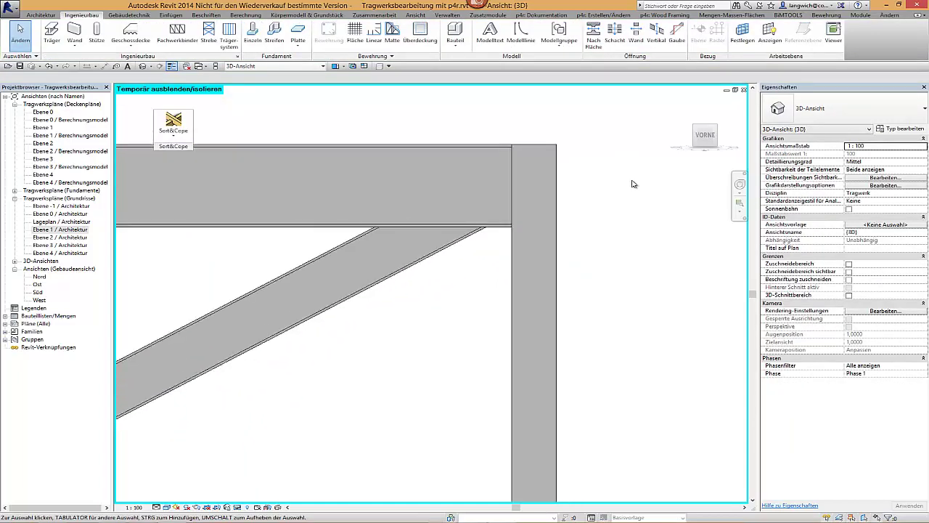
scroll(632, 184, "down", 1)
scroll(632, 184, "down", 1)
scroll(632, 184, "down", 1)
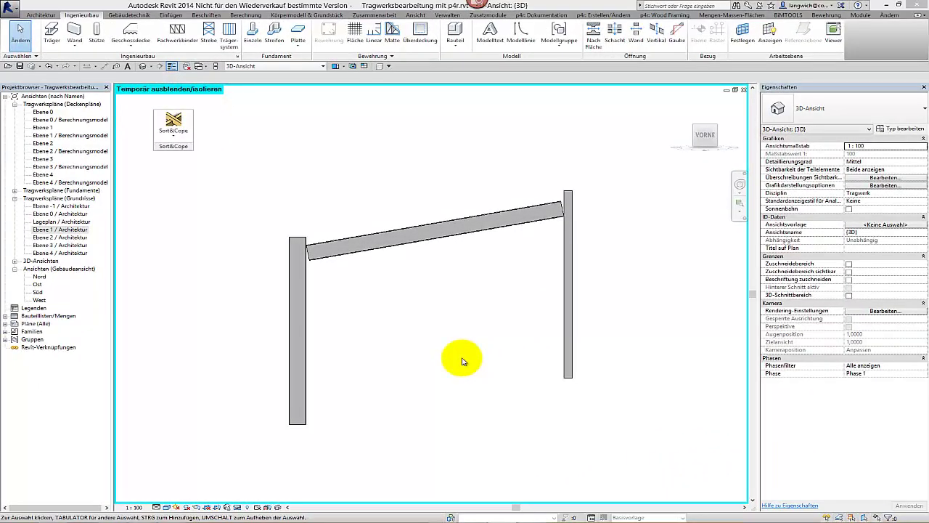
scroll(478, 366, "up", 1)
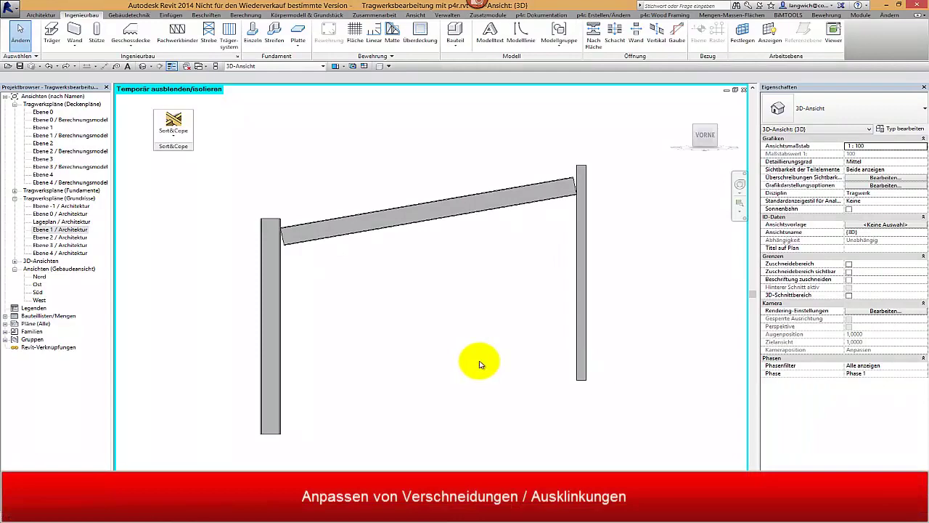
- Trim the sloped IPE 330 beam to end at both column faces, then clear the selection
left_click(390, 223)
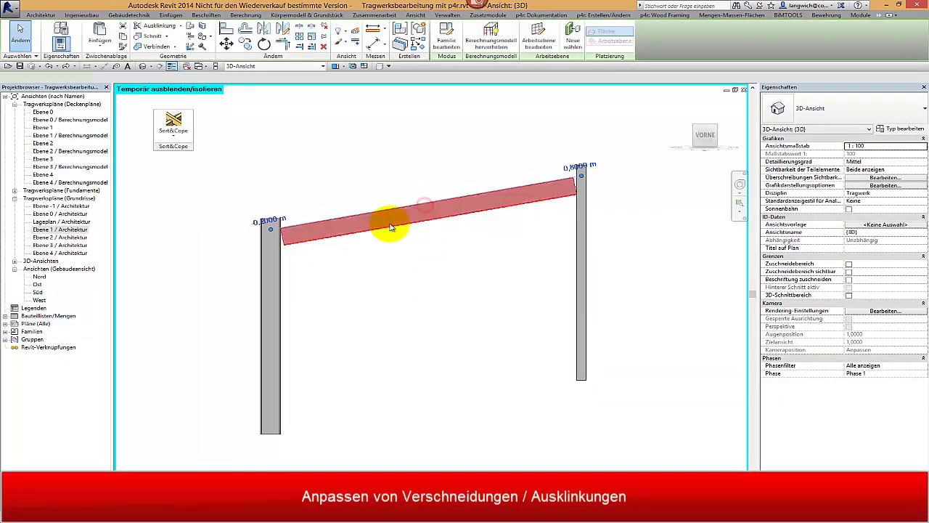
left_click(182, 136)
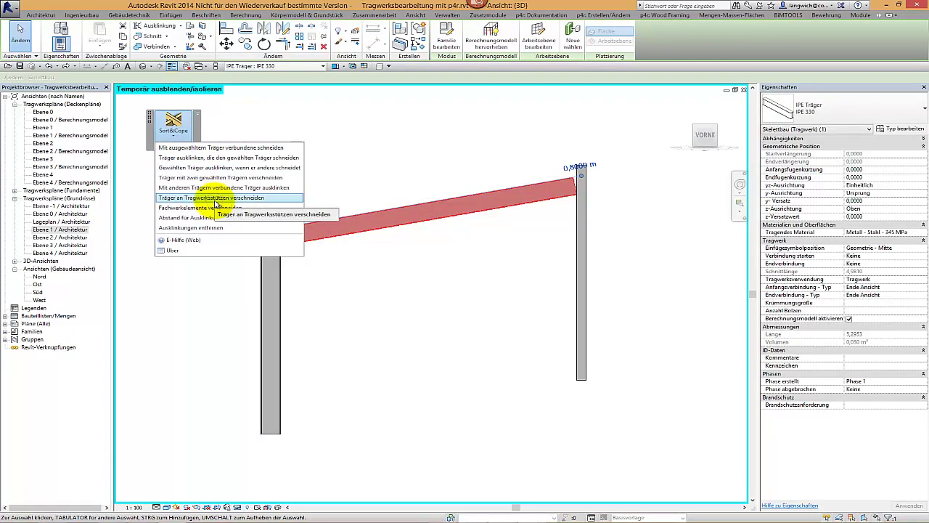
left_click(215, 202)
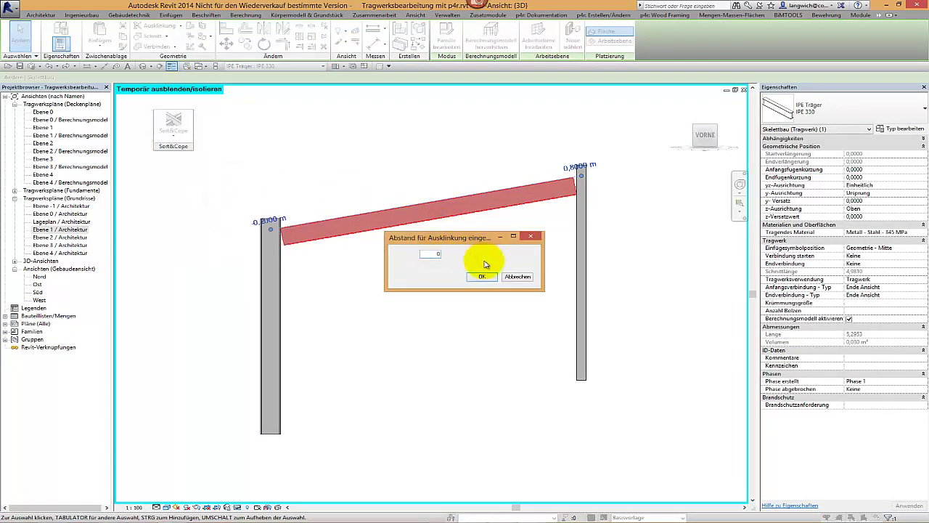
left_click(480, 277)
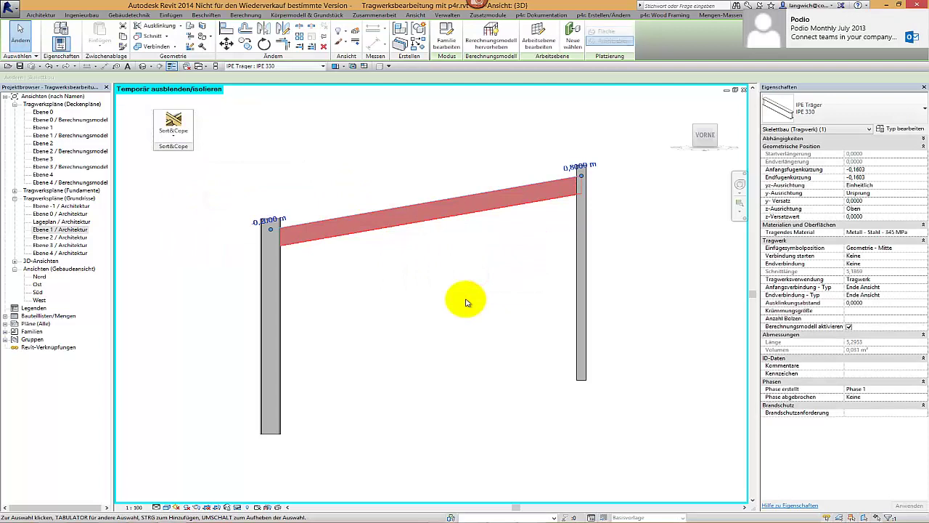
left_click(466, 302)
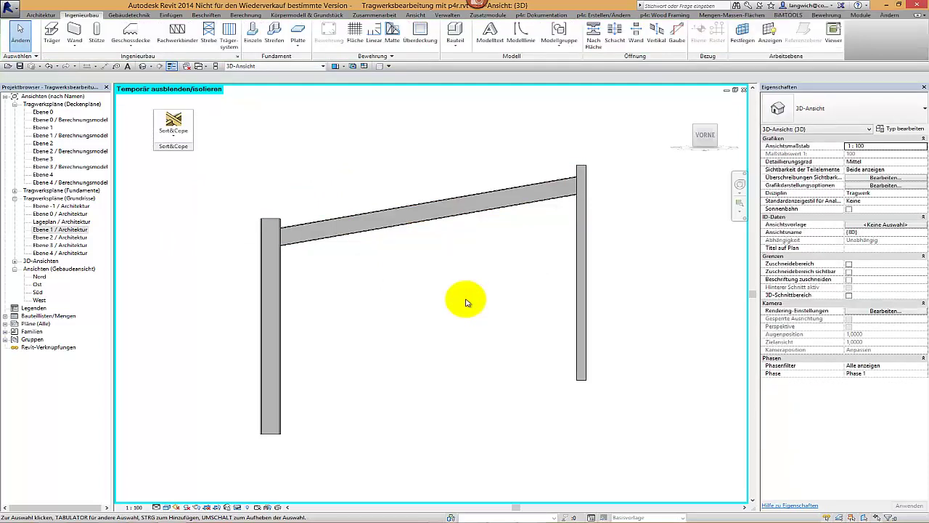
- Zoom in on the right column and switch to a view from above
mouse_move(429, 296)
middle_mouse_down("shift")
mouse_move(469, 350)
mouse_move(487, 182)
middle_mouse_up("shift")
scroll(508, 183, "up", 4)
scroll(508, 183, "up", 3)
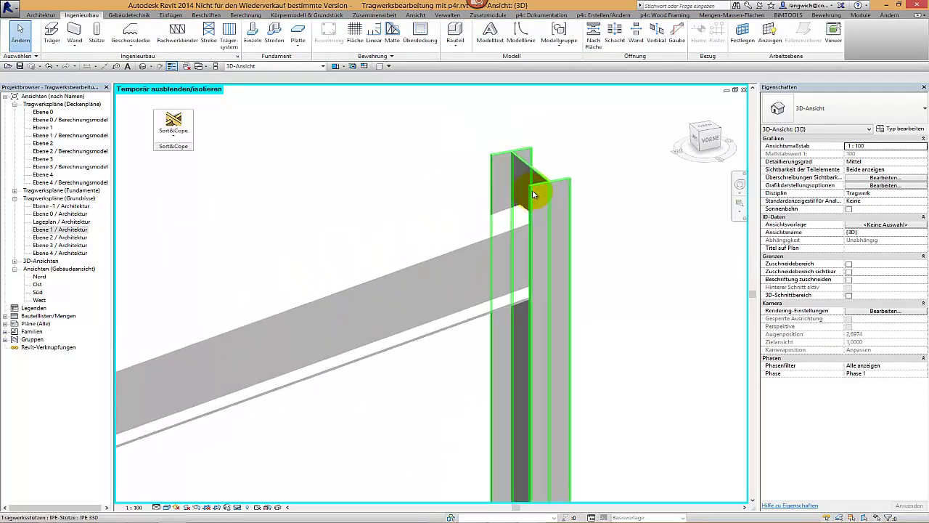
scroll(533, 194, "up", 2)
left_click(544, 201)
left_click(708, 129)
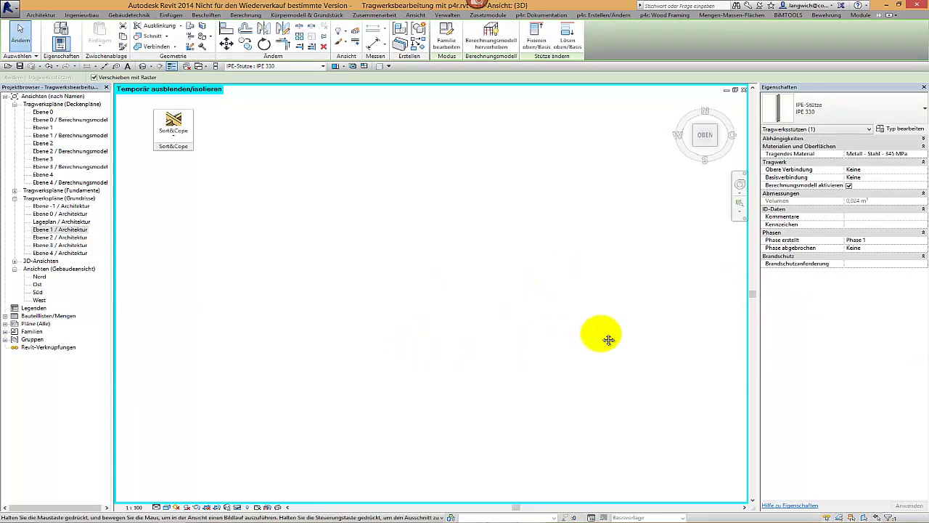
- Bring the sloped beam's joint with the column into view and select the beam
mouse_move(582, 351)
middle_mouse_down()
mouse_move(414, 339)
mouse_move(268, 238)
mouse_move(387, 306)
middle_mouse_up()
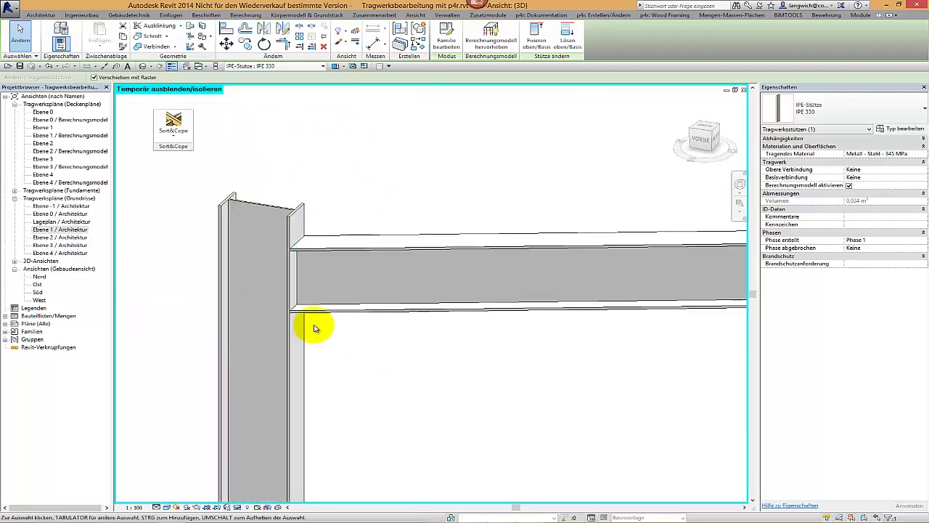
mouse_move(315, 321)
middle_mouse_down("shift")
mouse_move(261, 302)
mouse_move(373, 385)
mouse_move(509, 333)
mouse_move(395, 330)
middle_mouse_up("shift")
left_click(322, 259)
left_click(395, 330)
left_click(395, 329)
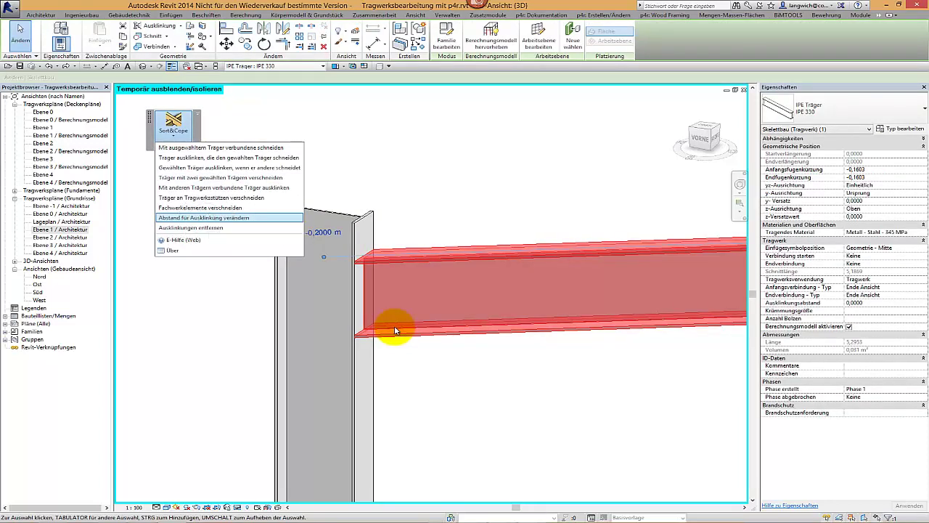
- Change the IPE 330 beam's cope clearance to 20, then zoom out to the floor framing model
key("Return")
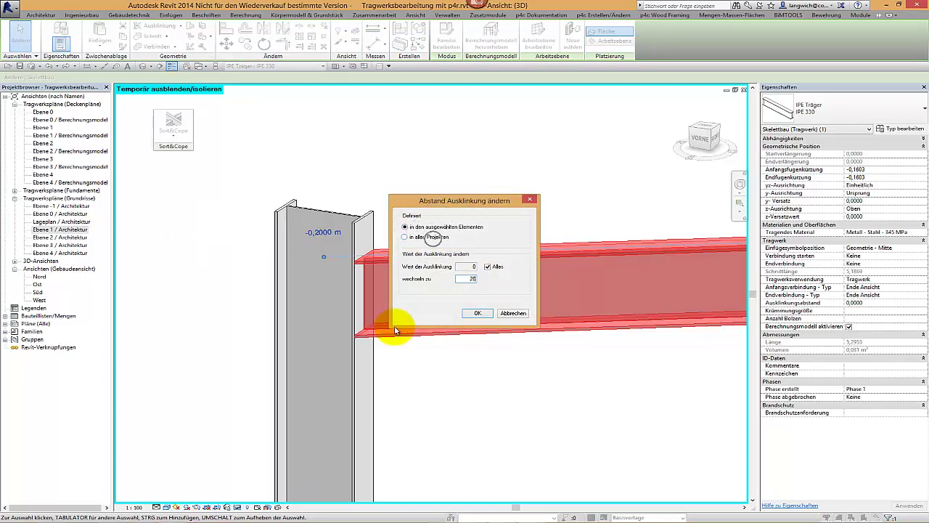
key("Return")
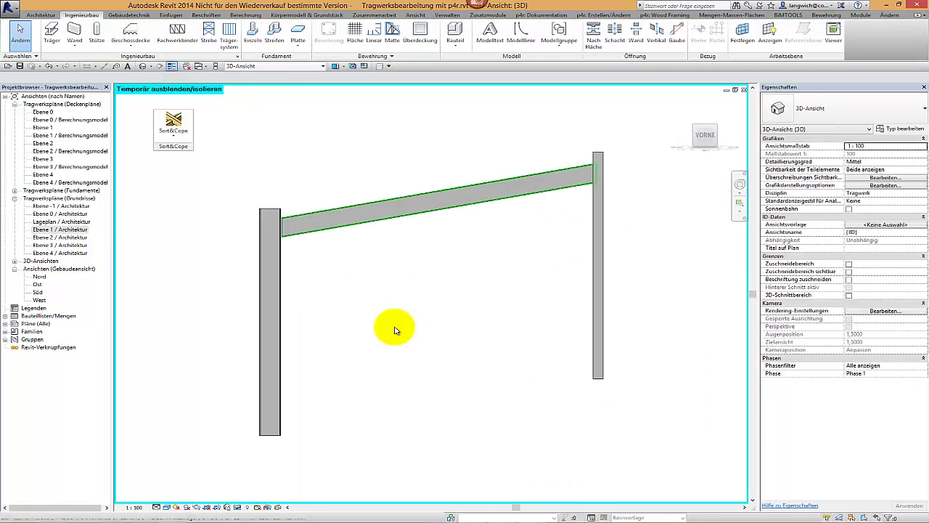
scroll(394, 331, "up", 2)
scroll(394, 331, "up", 2)
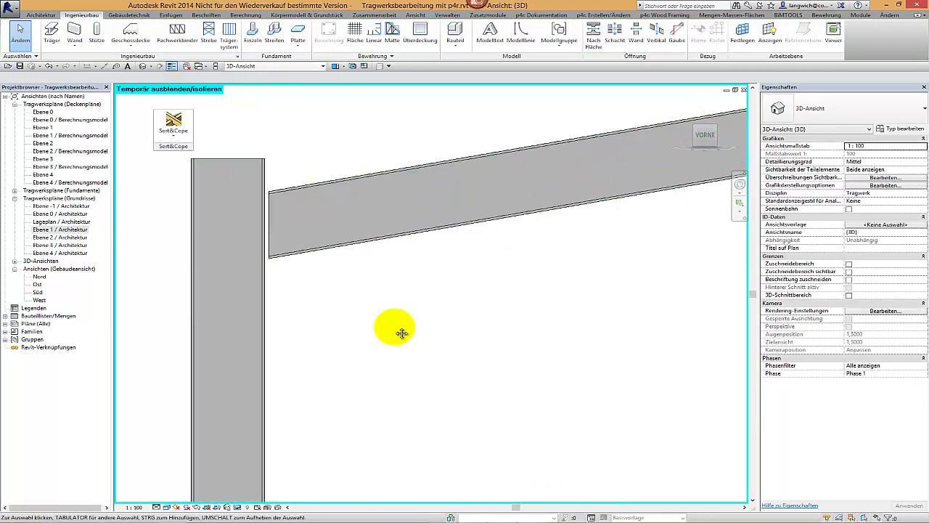
scroll(395, 330, "down", 2)
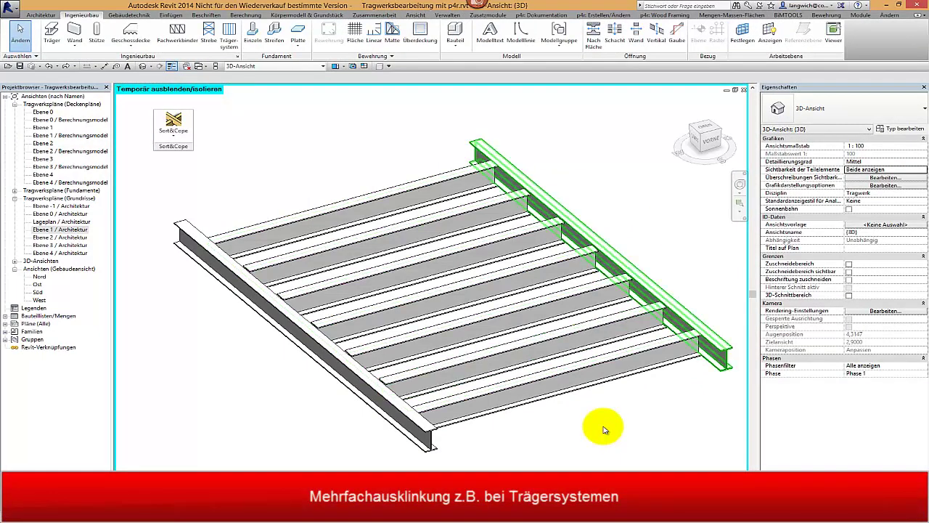
- Window-select all the floor framing and open the category Filter with FI
left_click(602, 430)
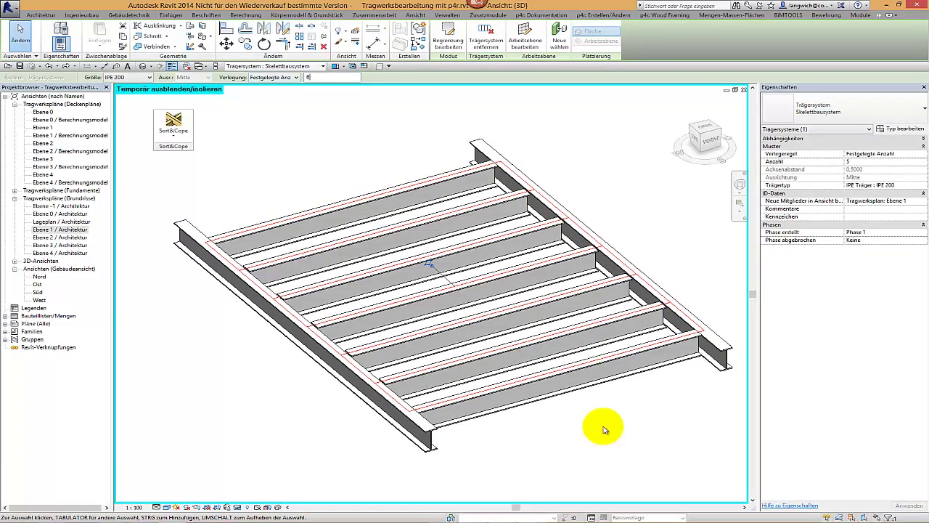
key("Escape")
mouse_move(603, 430)
middle_mouse_down("shift")
mouse_move(610, 433)
mouse_move(603, 430)
middle_mouse_up("shift")
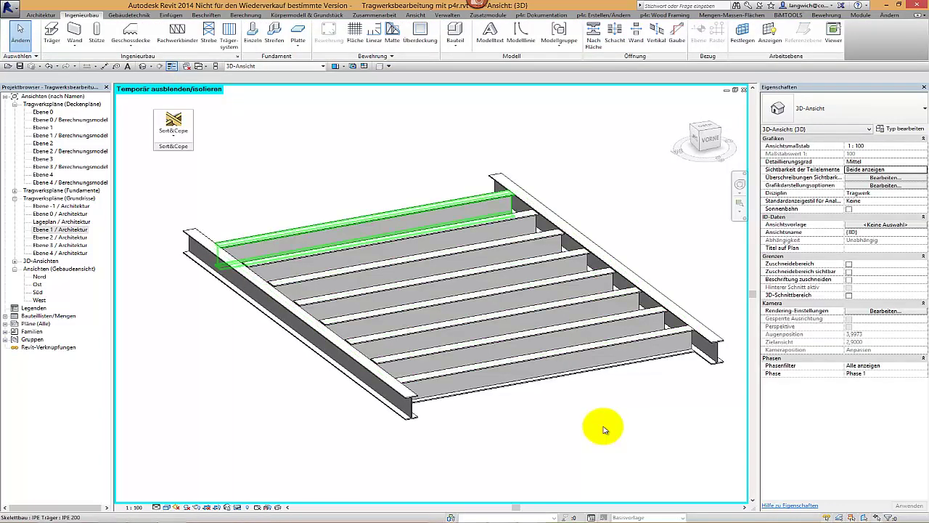
mouse_move(603, 430)
middle_mouse_down("shift")
mouse_move(610, 433)
mouse_move(603, 430)
middle_mouse_up("shift")
key("f")
key("i")
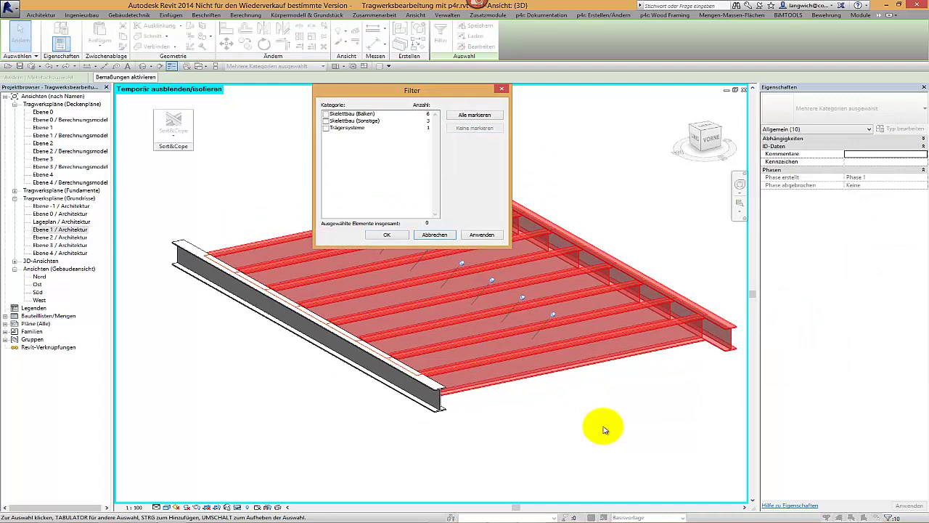
- Keep only Skelettbau (Balken) in the selection and add the two outer beams
key("Return")
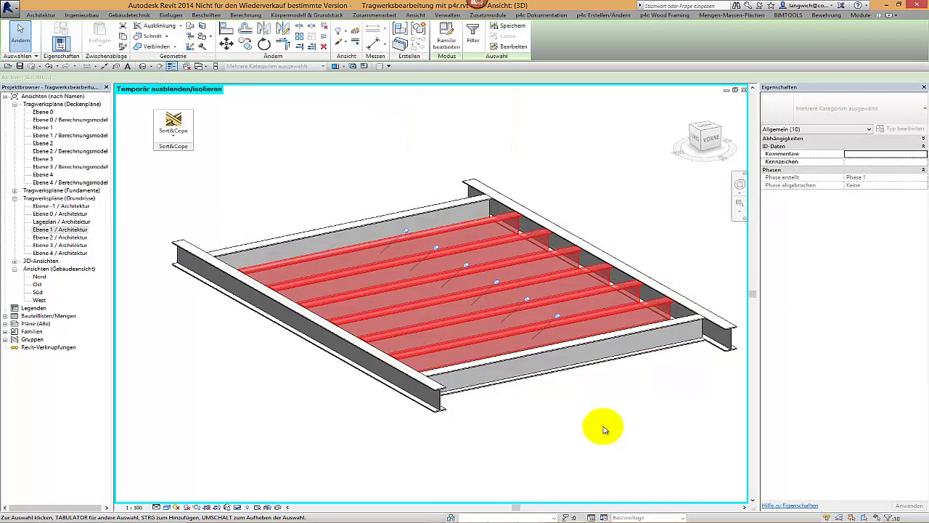
middle_click_drag(605, 429, 603, 430, "shift")
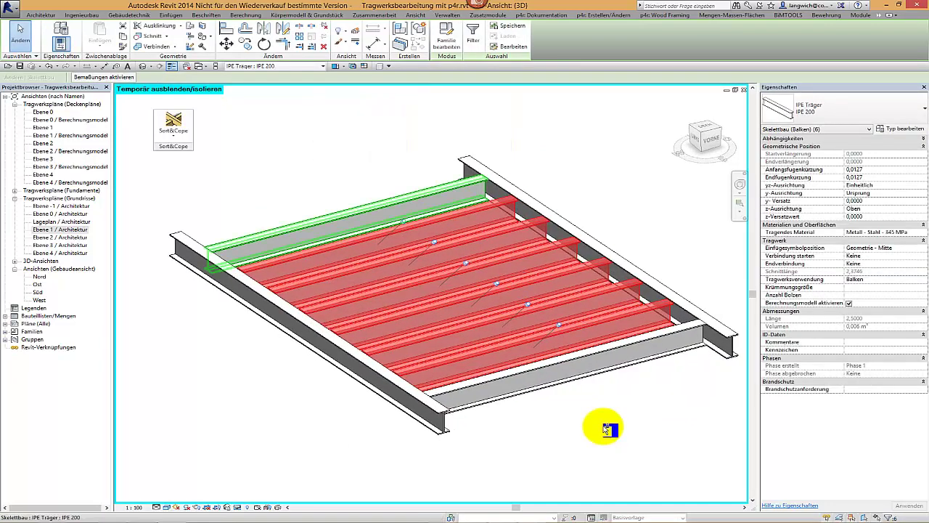
left_click(605, 429, "ctrl")
left_click(603, 430, "ctrl")
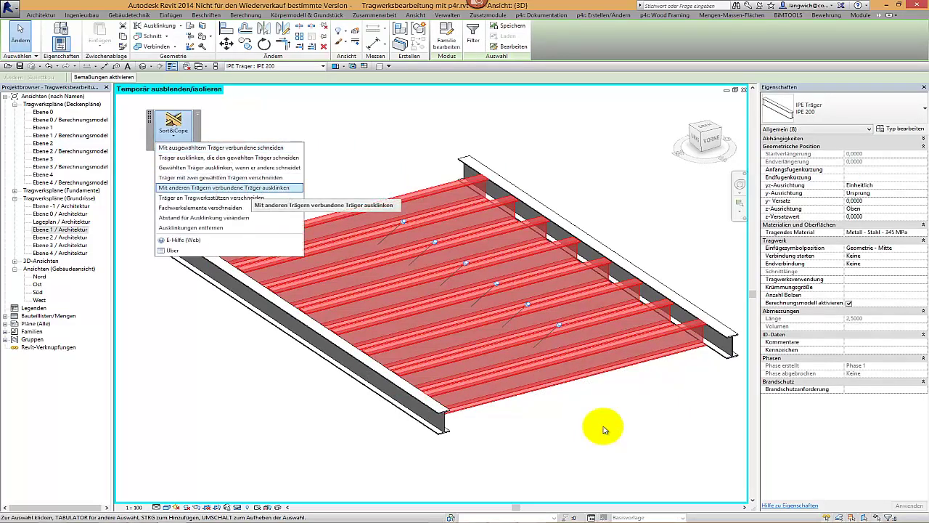
- Cope the selected beams where they connect to the girders with a clearance of 20
left_click(250, 188)
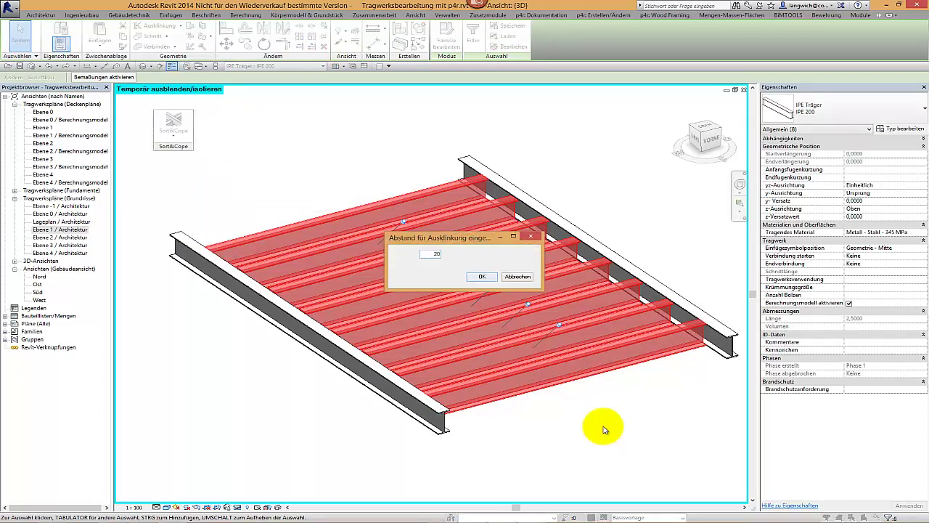
key("Return")
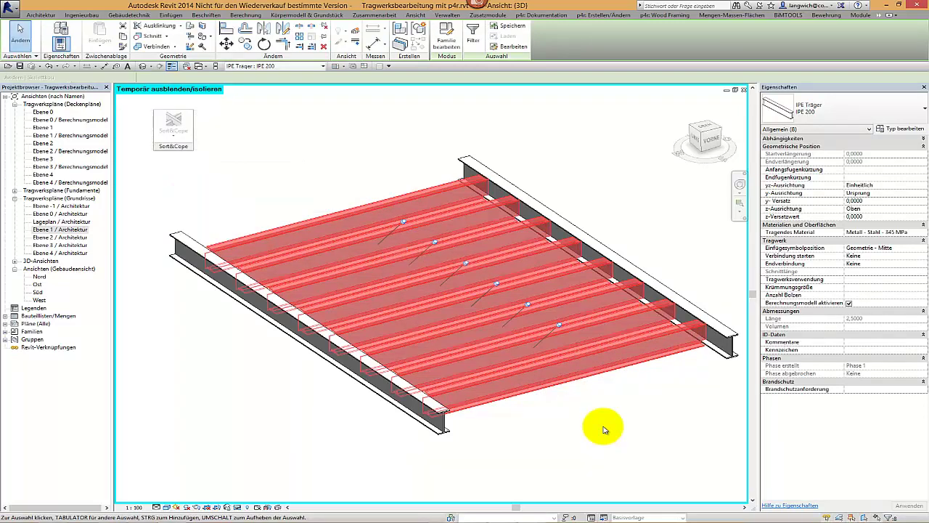
scroll(602, 430, "up", 2)
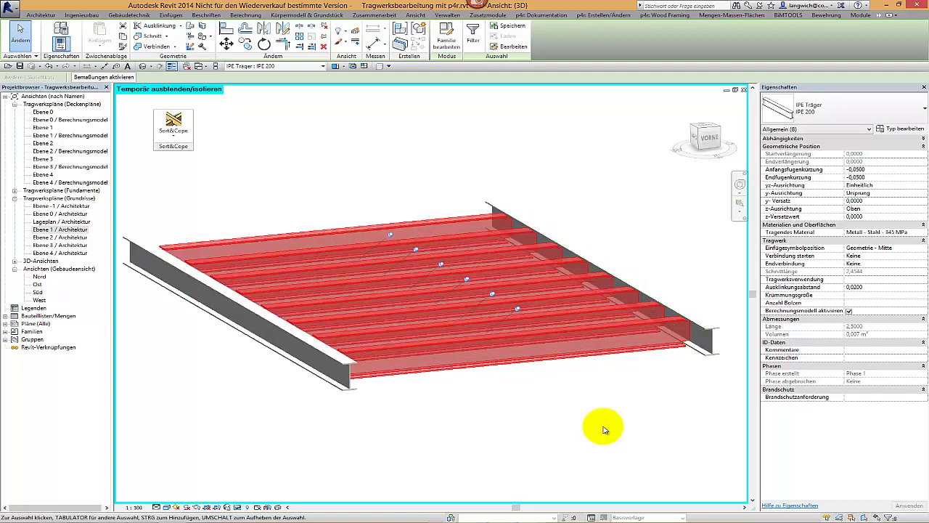
scroll(602, 430, "up", 2)
scroll(603, 430, "up", 2)
scroll(602, 430, "up", 2)
middle_click_drag(603, 430, 604, 430, "shift")
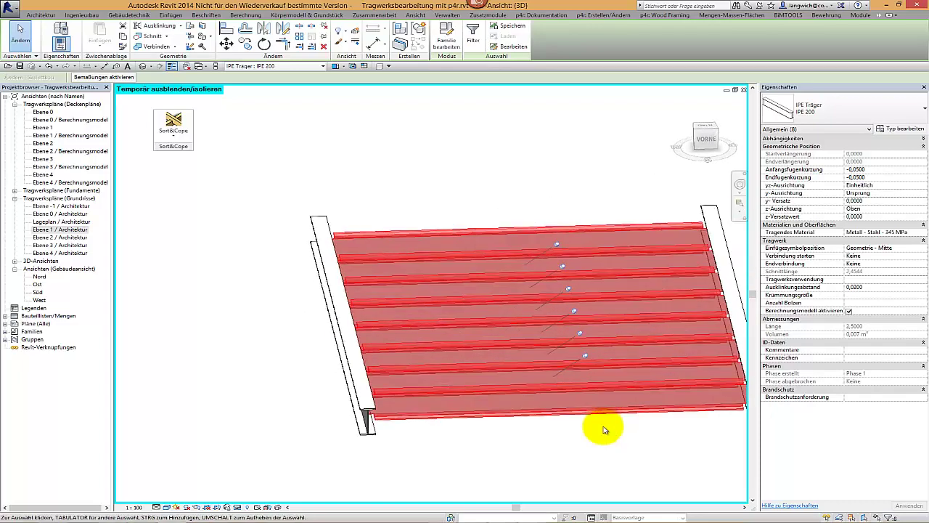
- Notch the timber beams crossing the upper 80x200 Kantholz beam with a clearance of 10
left_click(602, 430)
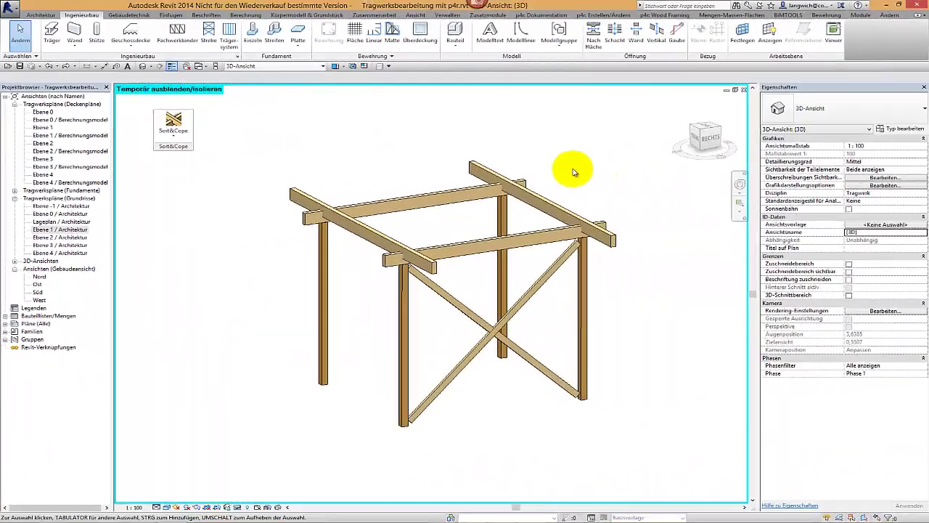
scroll(573, 172, "up", 2)
scroll(573, 172, "up", 2)
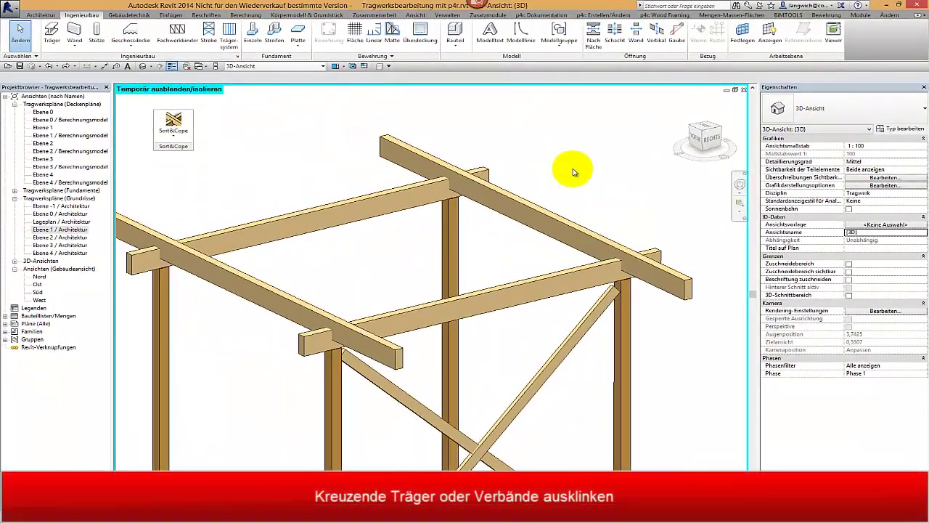
scroll(573, 172, "up", 2)
scroll(573, 172, "up", 1)
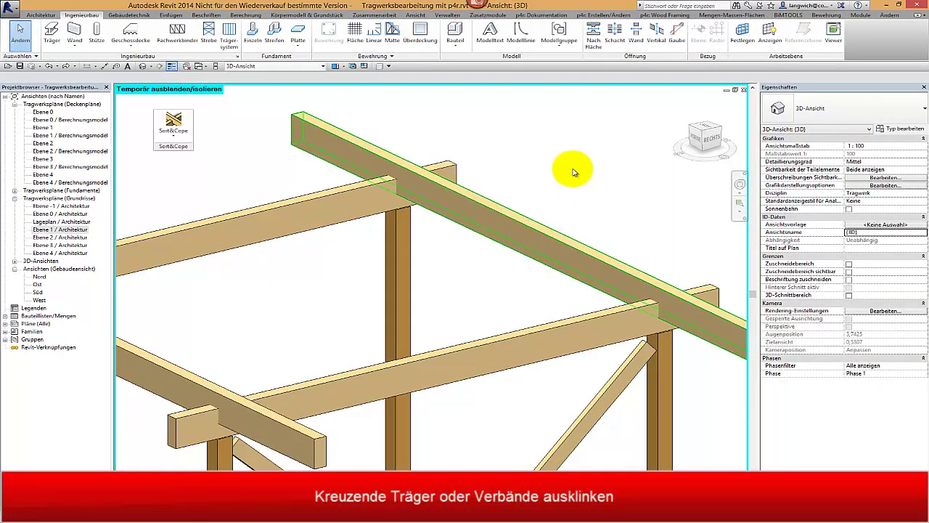
left_click(573, 172)
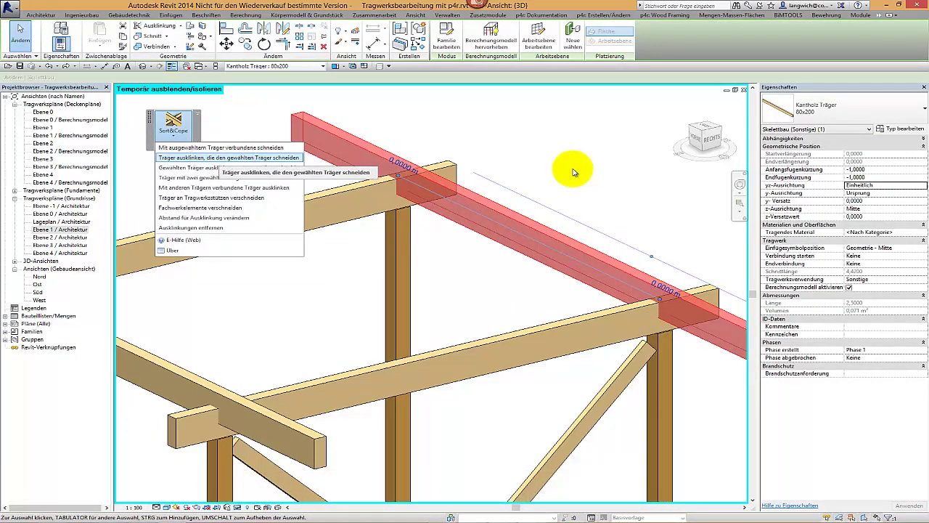
key("Return")
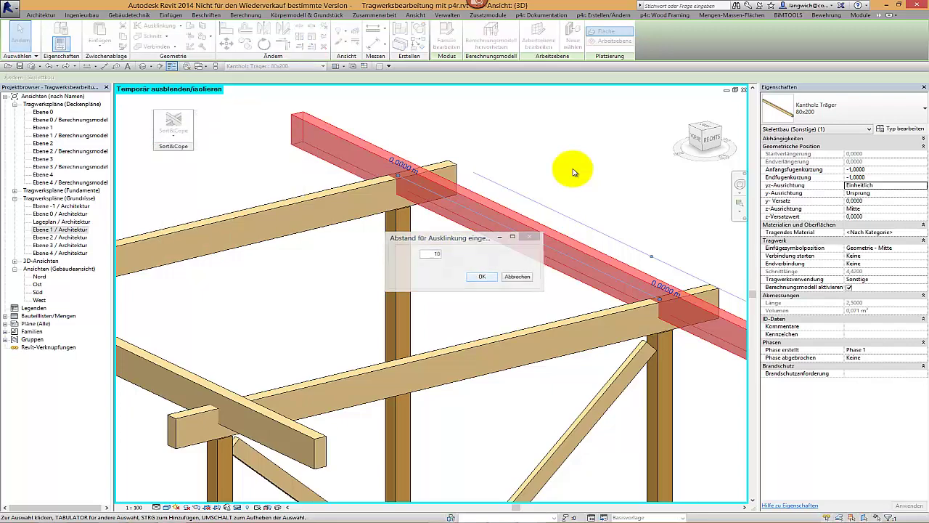
key("Return")
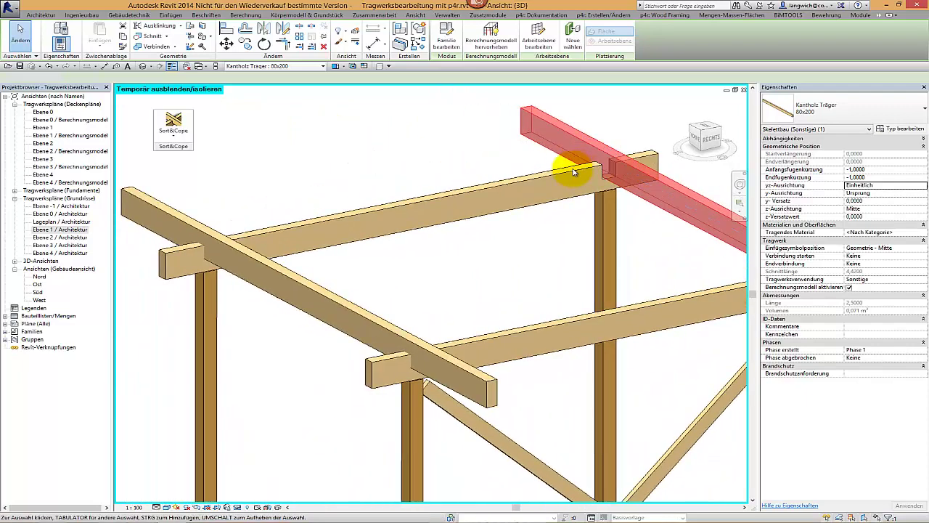
key("Escape")
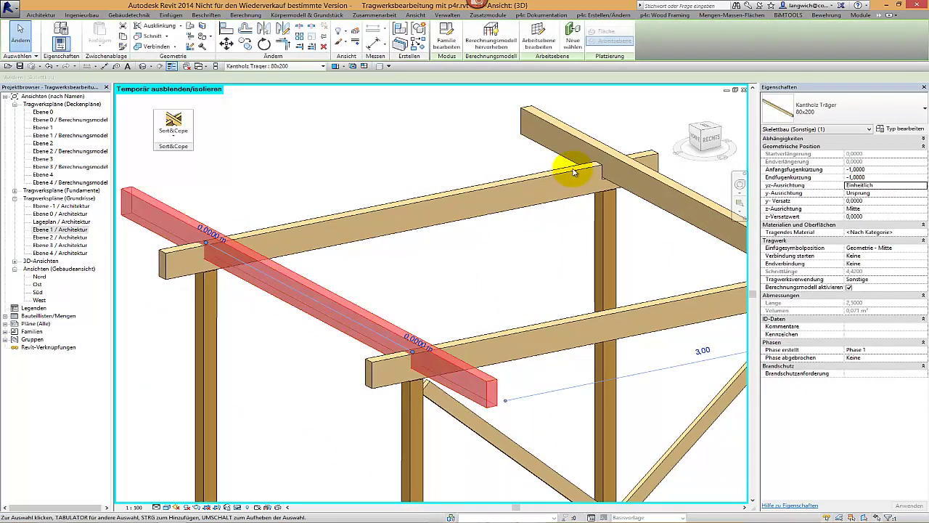
- Notch the two crossing timber beams into each other at a distance of 10
left_click(174, 124)
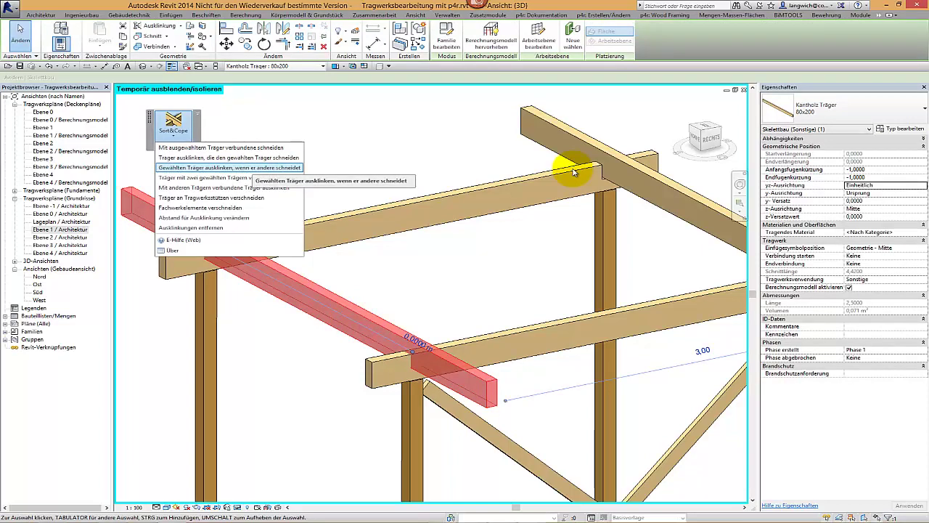
key("Return")
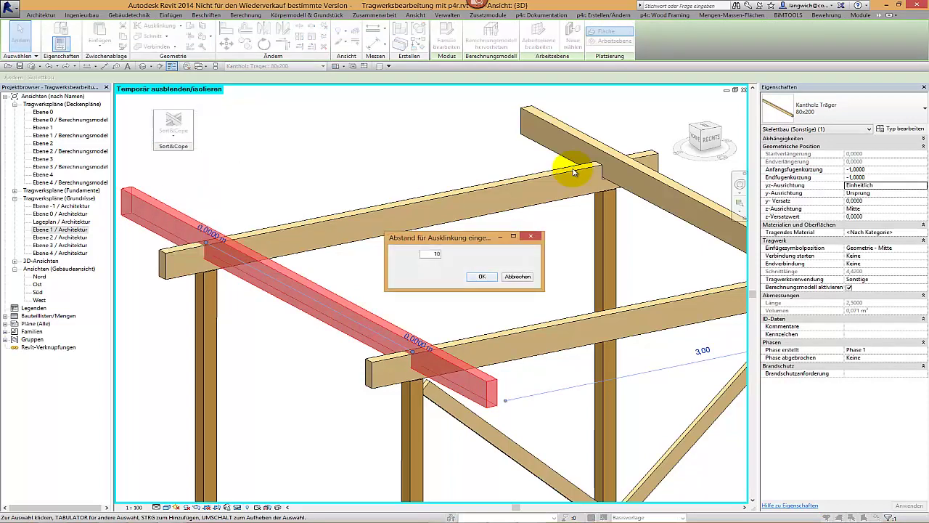
key("Return")
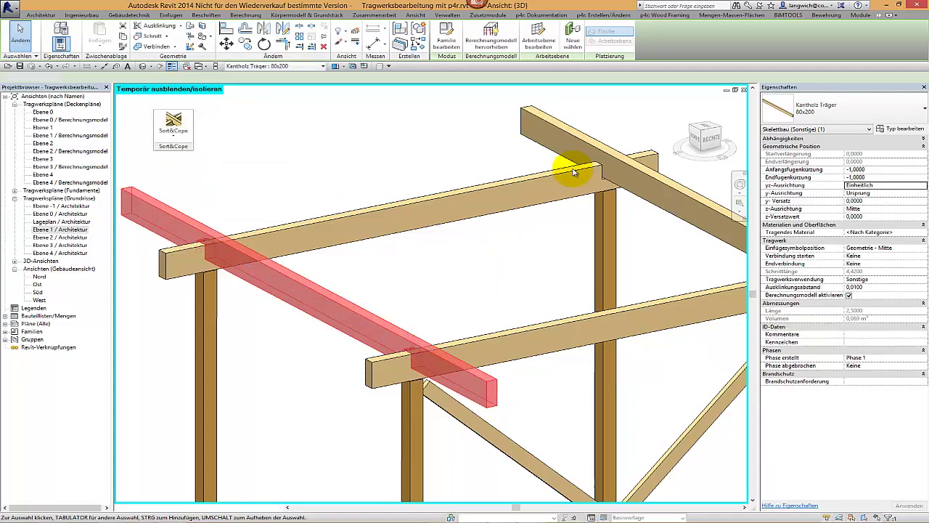
- Isolate the two crossing timber beams and orbit to inspect their notches
left_click(573, 172)
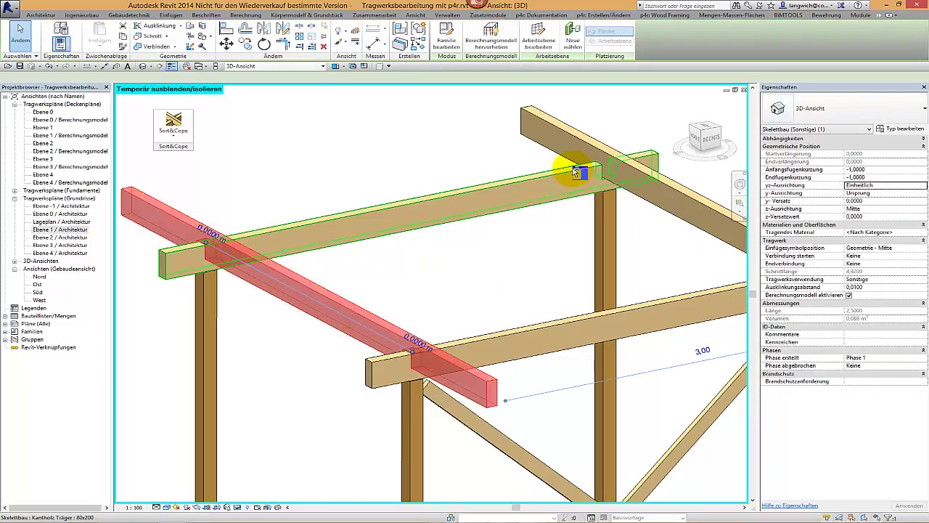
key("h")
key("i")
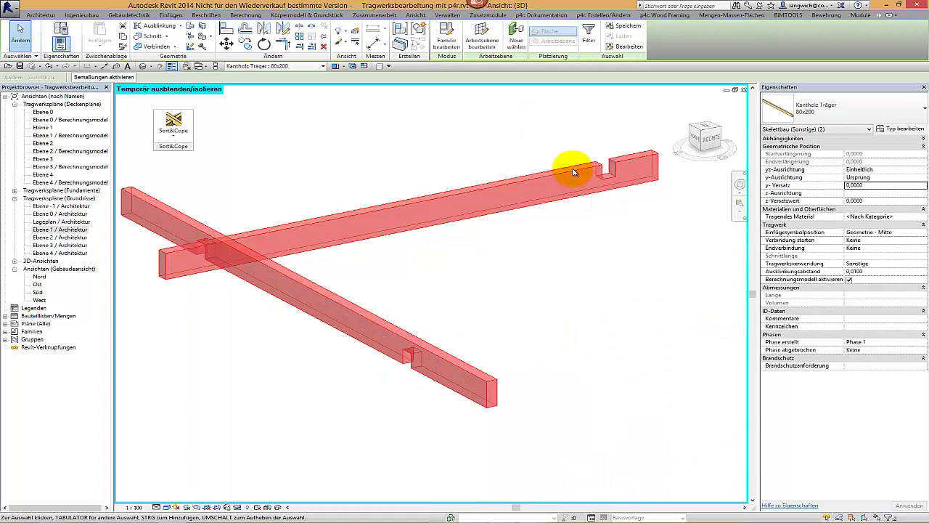
key("Escape")
middle_click_drag(566, 170, 579, 175, "shift")
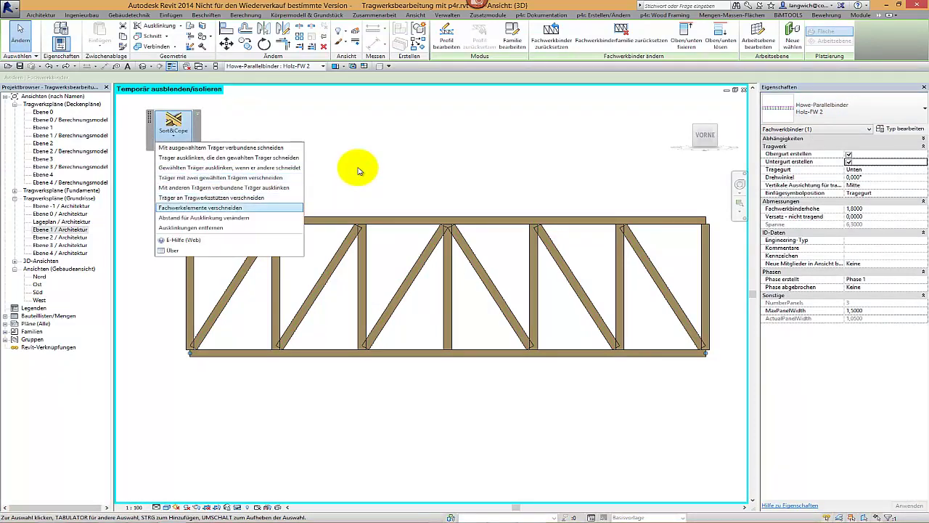
- Trim the Howe truss diagonals against the chords and posts with notch distance 0
key("Down")
key("Return")
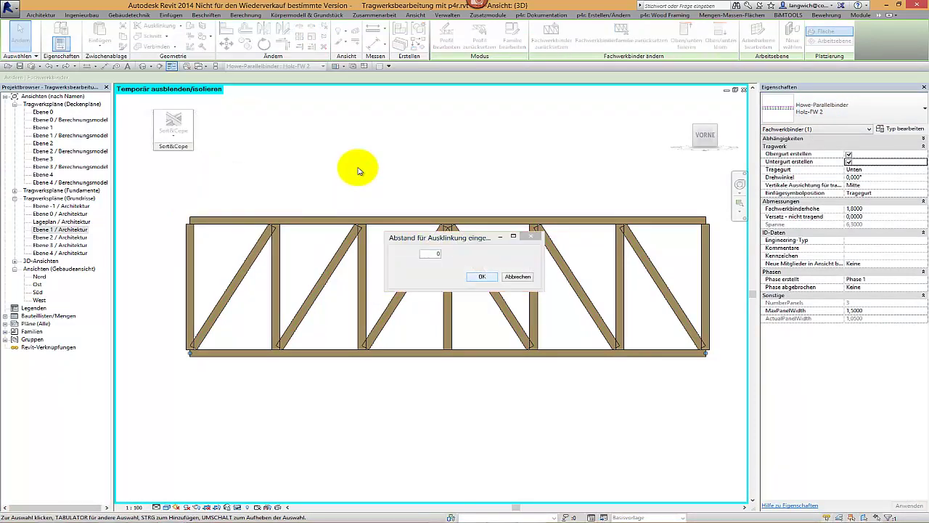
key("Return")
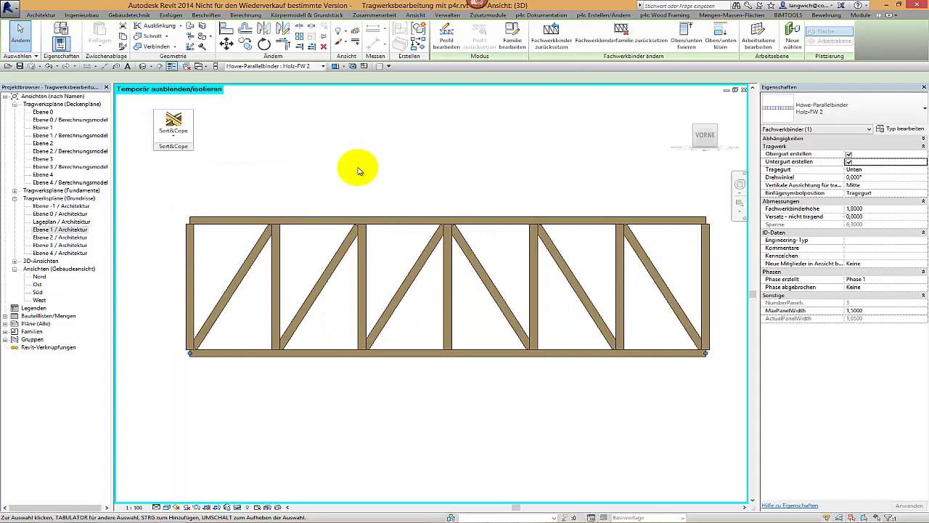
- Deselect the truss and check the Temporary Hide/Isolate options, leaving them unchanged
left_click(358, 171)
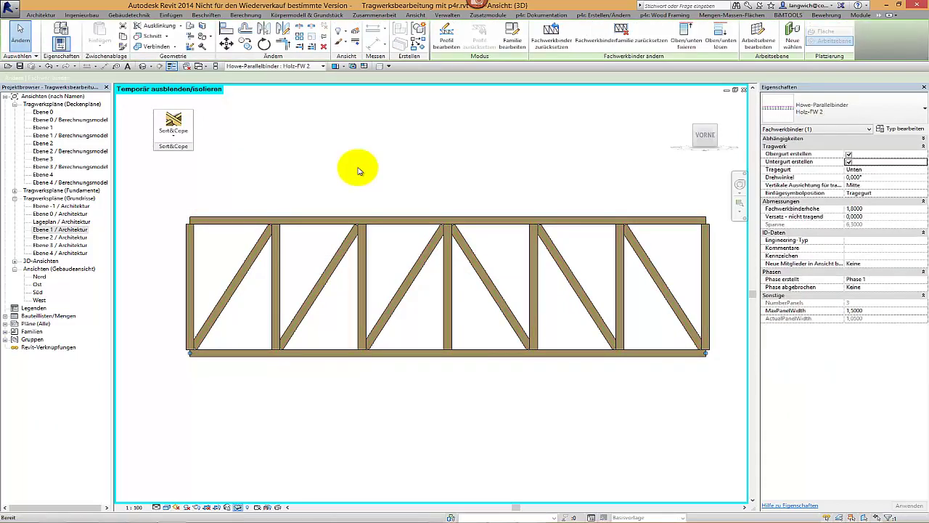
left_click(237, 507)
key("Escape")
key("Escape")
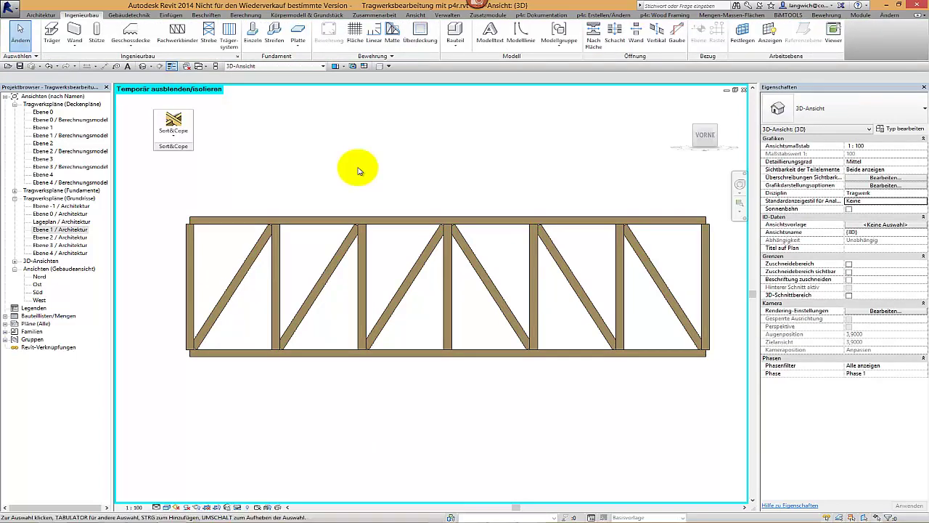
- Set the start and end joint cutbacks of the left diagonals to -0,0500
left_click(250, 262)
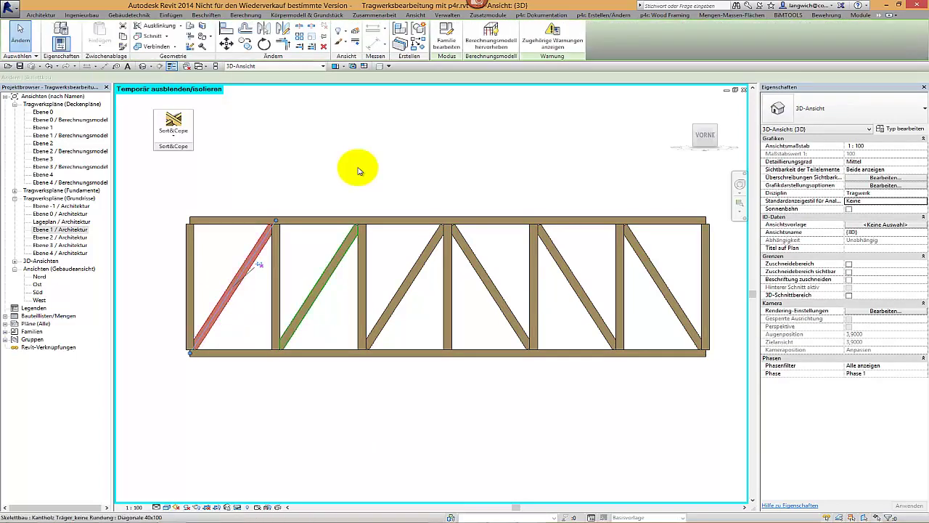
left_click(338, 263)
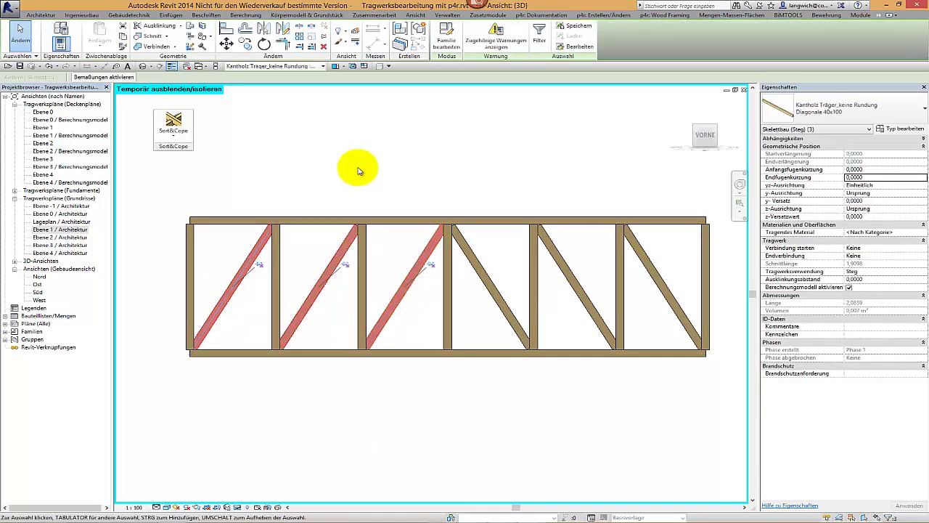
key("shift+Tab")
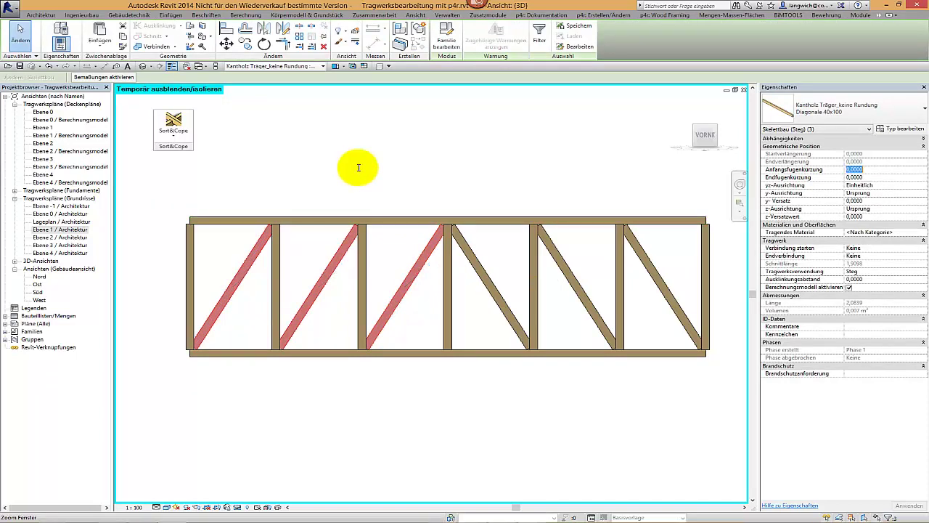
type("-0,0500")
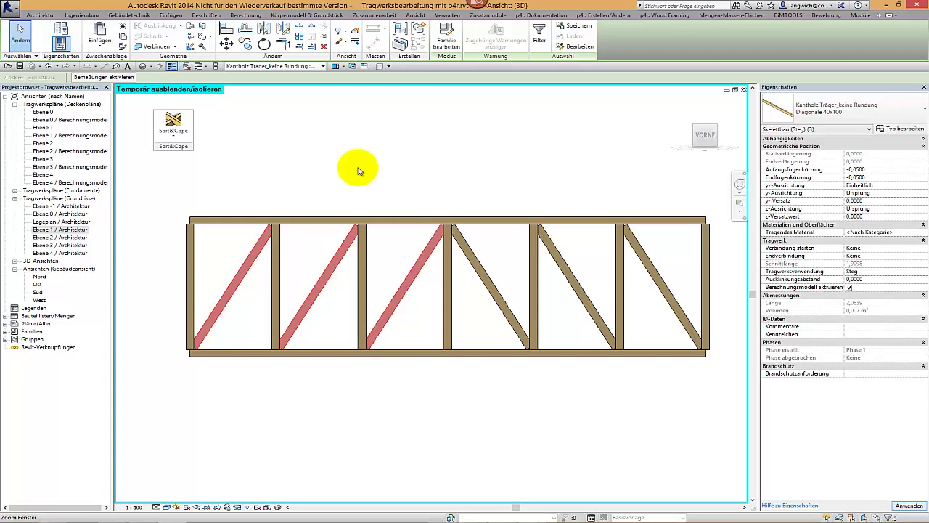
key("Return")
key("Escape")
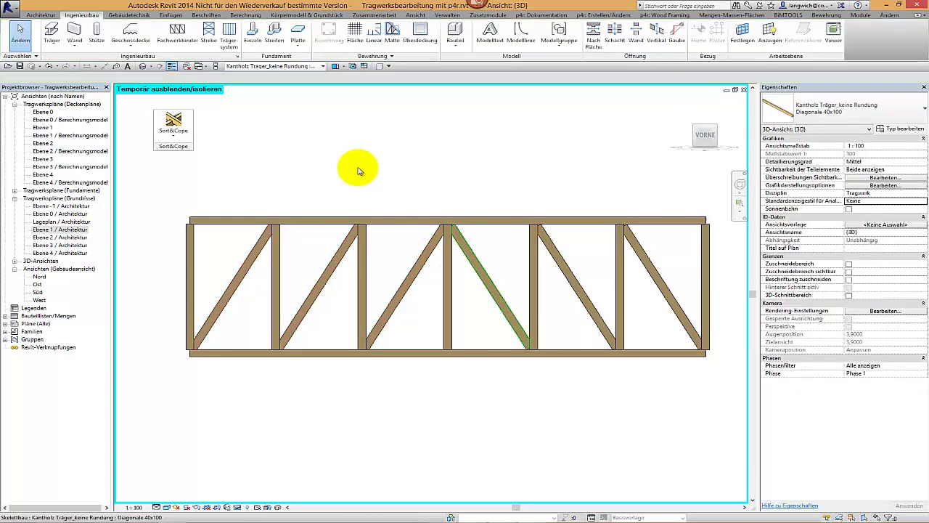
- Set the three right-hand diagonals' start and end joint cutbacks to -0,0500
left_click(490, 287)
left_click(577, 287, "ctrl")
left_click(663, 287, "ctrl")
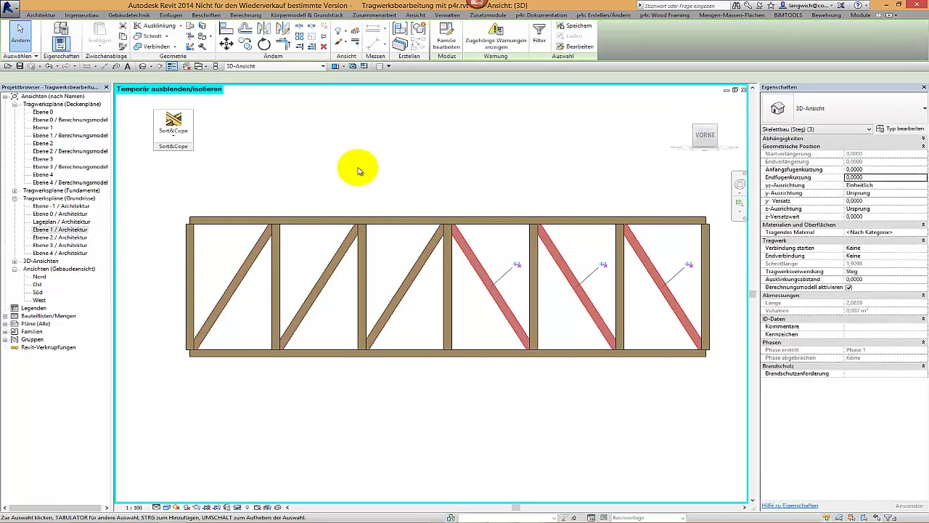
type("-0,0500")
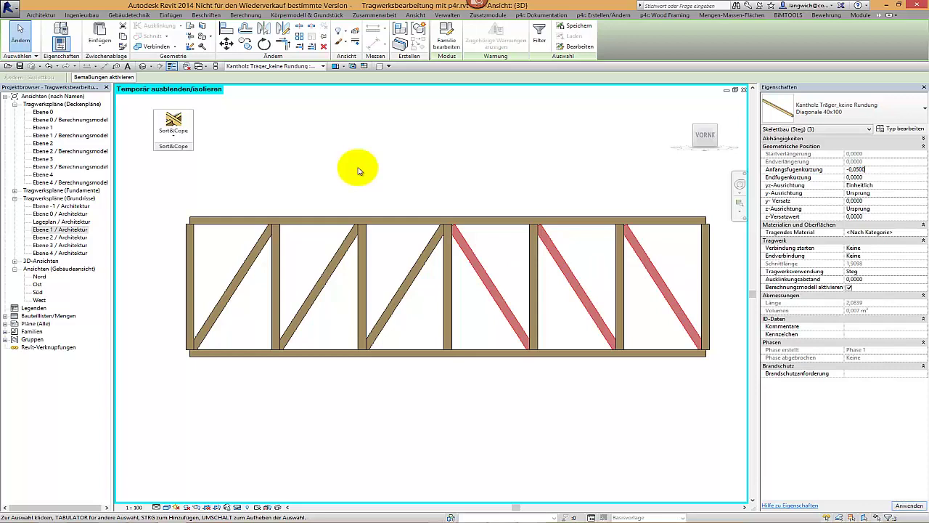
key("Return")
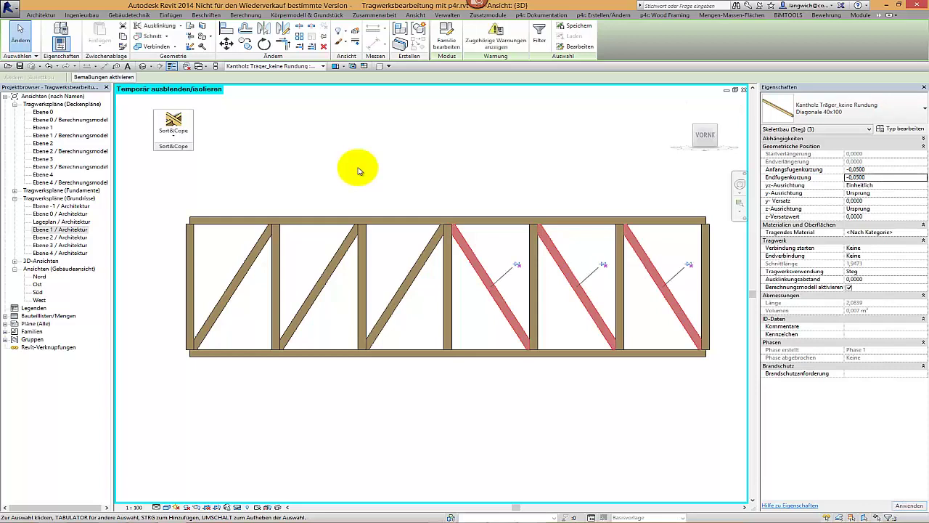
key("Escape")
- Zoom in and back out to inspect the extended diagonal joints
scroll(358, 171, "up", 2)
scroll(358, 171, "up", 2)
scroll(358, 171, "up", 1)
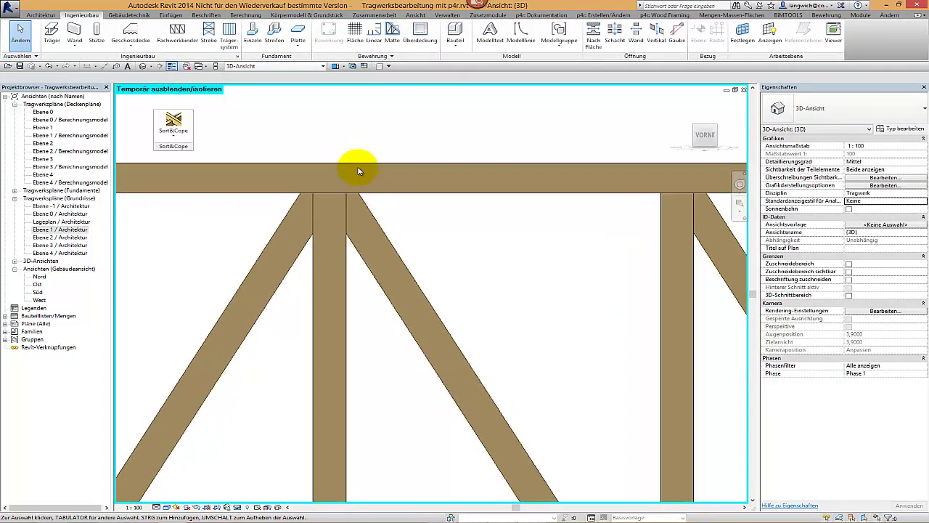
scroll(358, 171, "down", 2)
scroll(358, 171, "down", 1)
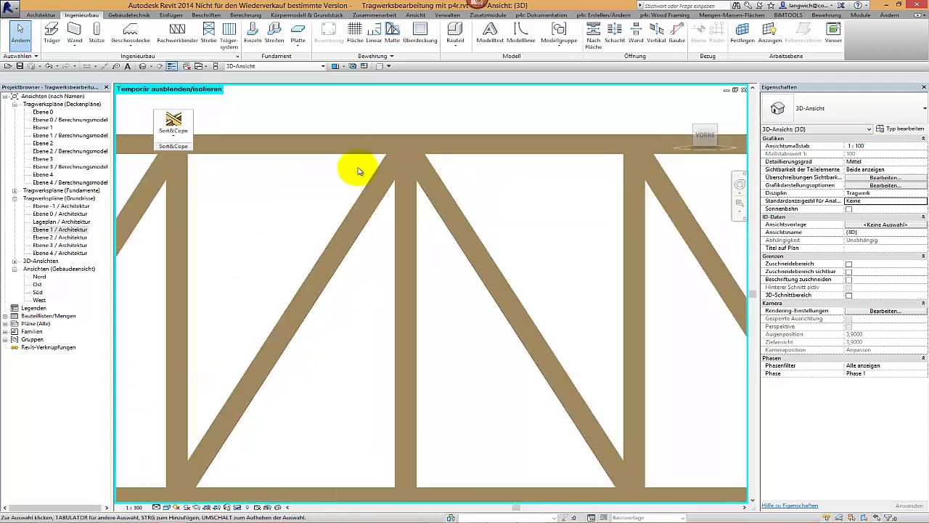
scroll(358, 171, "down", 1)
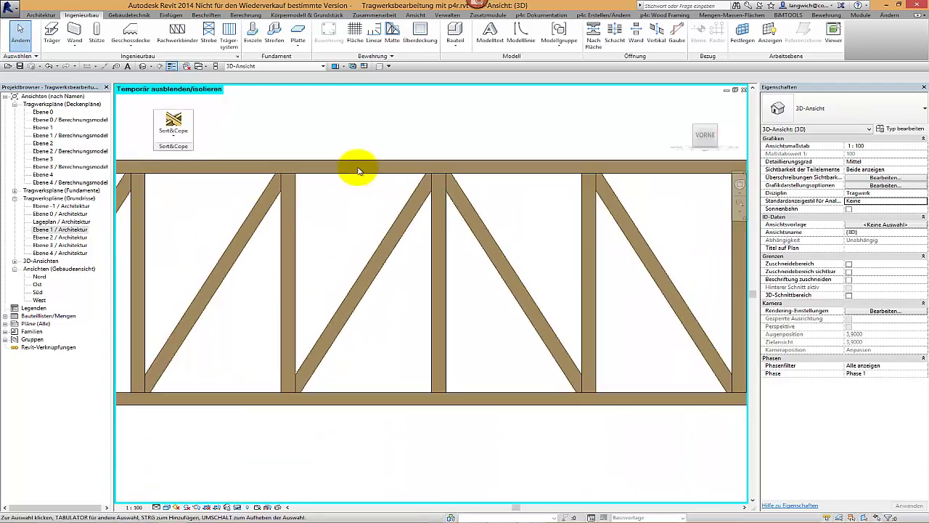
scroll(358, 171, "down", 2)
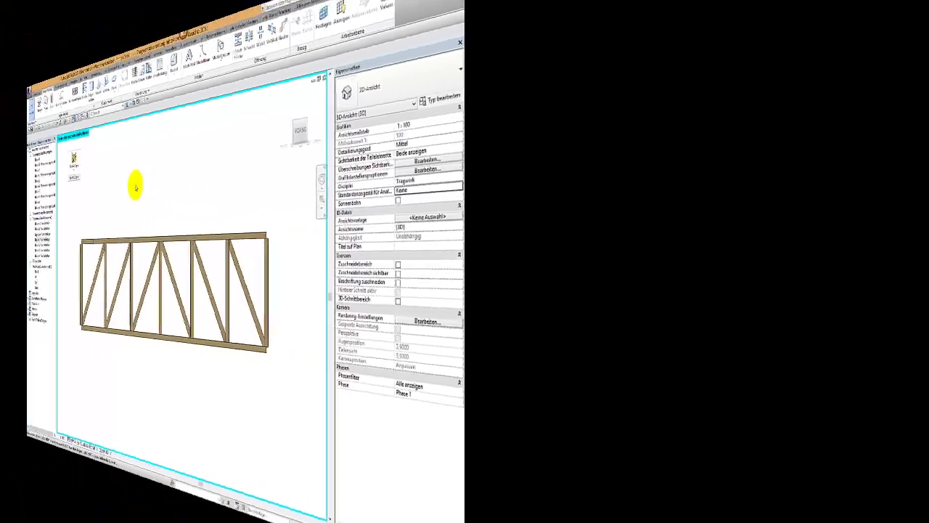